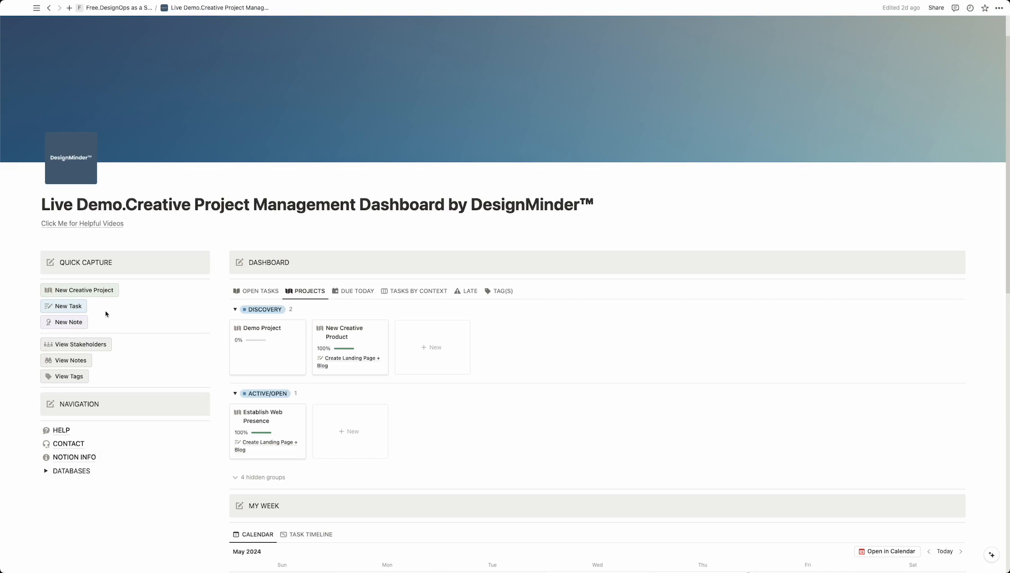
Create a new task from the dashboard's quick capture area and title it "New task for YouTube Demo".
click(69, 307)
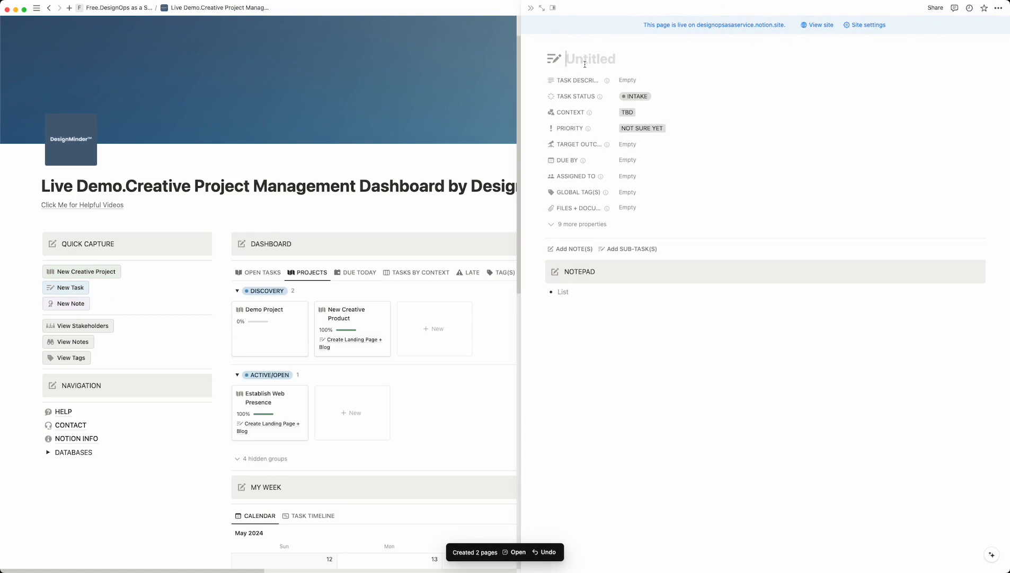
text(New task fo)
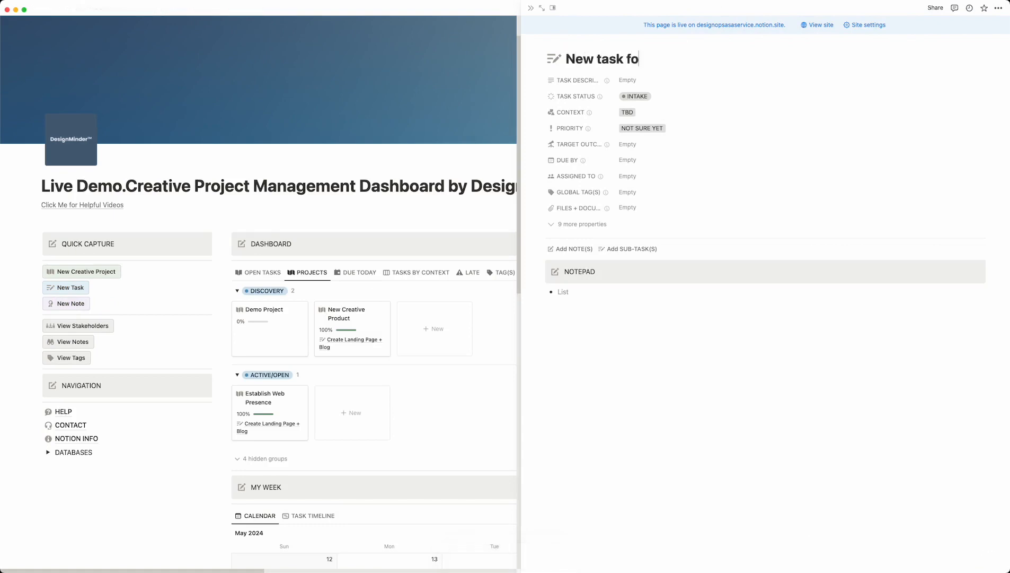
text(r YouTube ED)
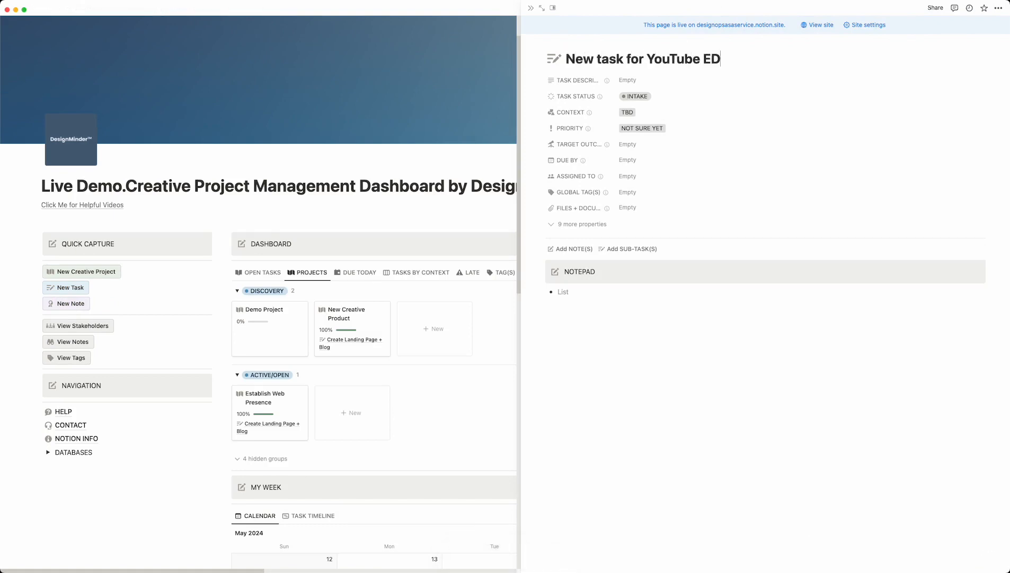
key(BackSpace)
key(BackSpace)
text(Demo)
Enter "This is a task" as the task description and set the task status to ACTIVE/OPEN.
click(648, 79)
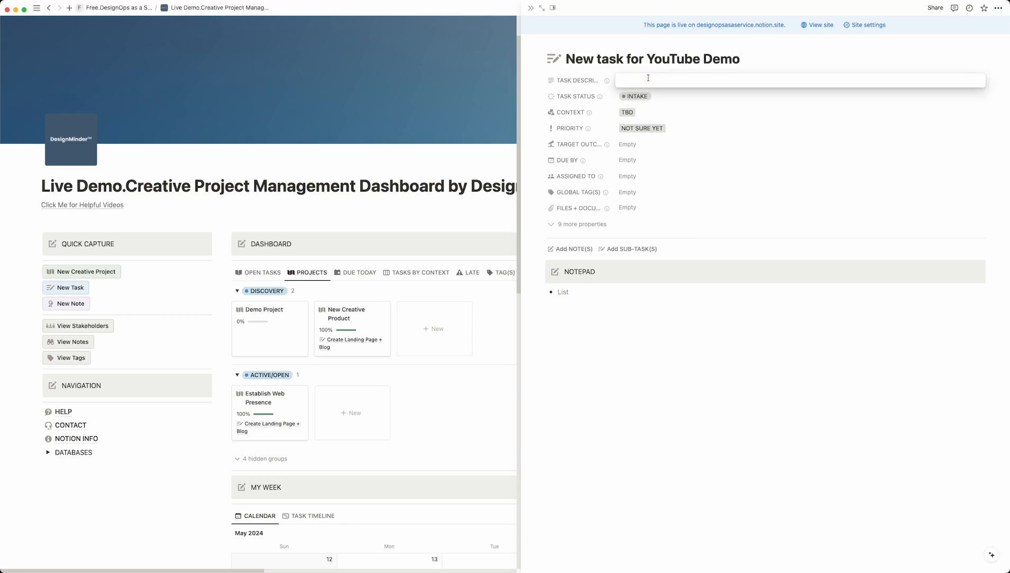
text(This is a task)
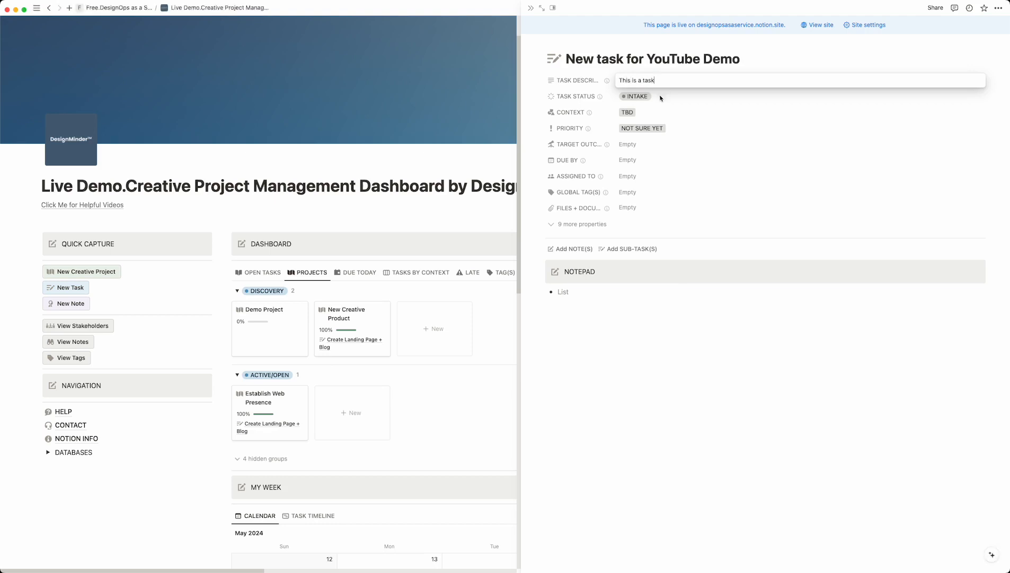
click(656, 95)
click(648, 96)
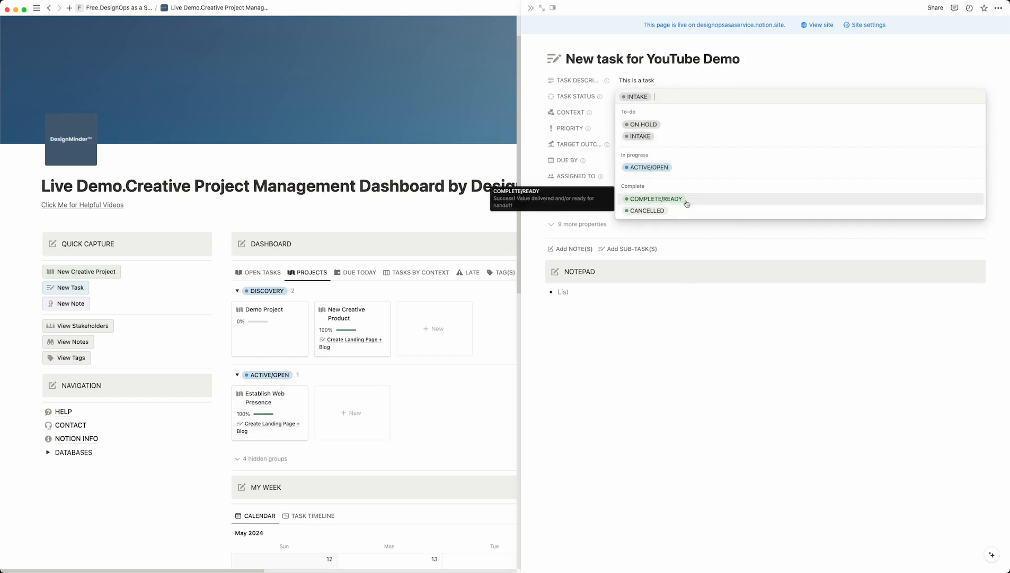
click(649, 167)
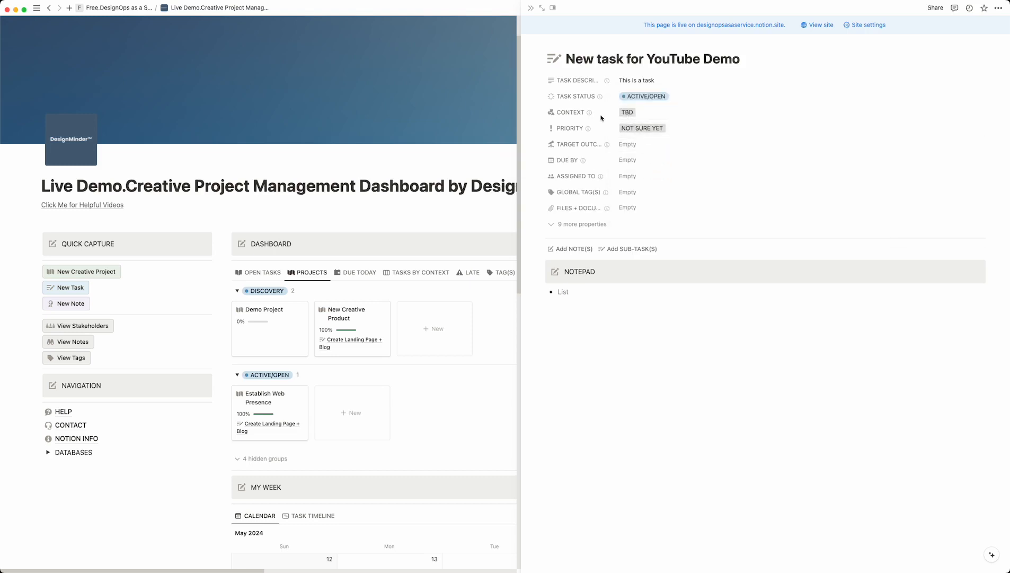
Set the task's context to CREATIVE and its priority to HIGH VALUE + HIGH URGENCY.
click(635, 114)
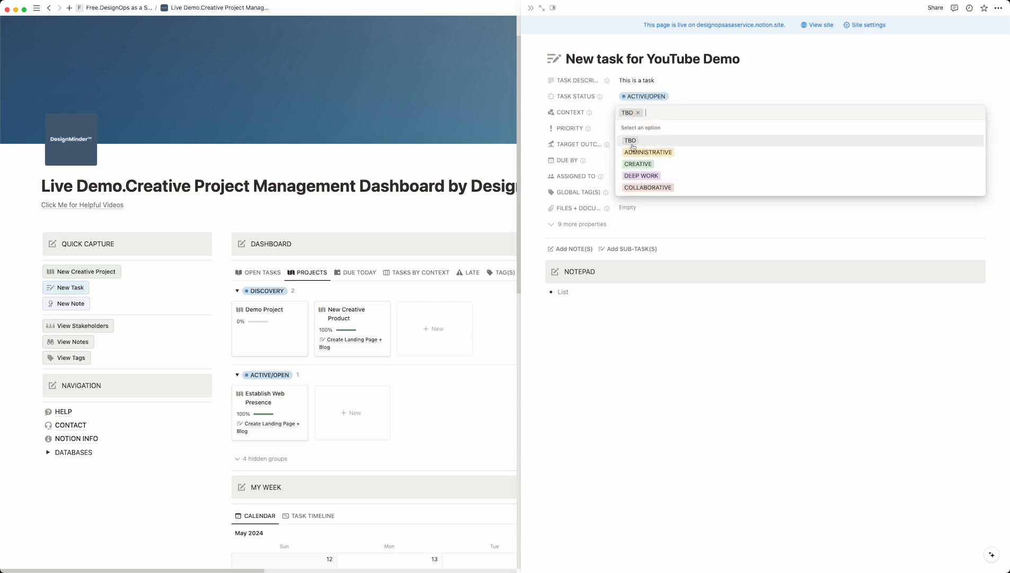
click(642, 165)
click(640, 112)
click(603, 114)
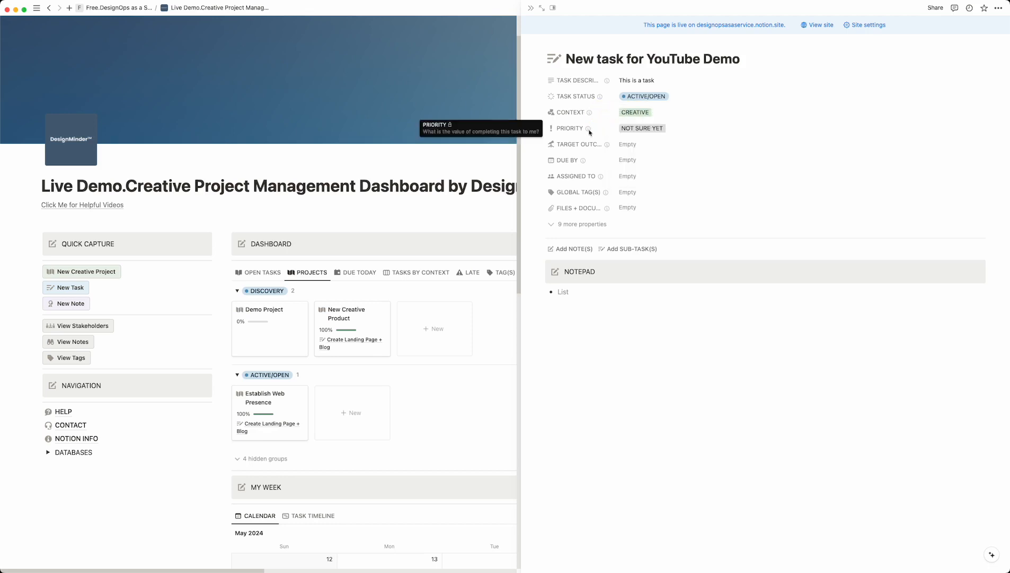
click(686, 134)
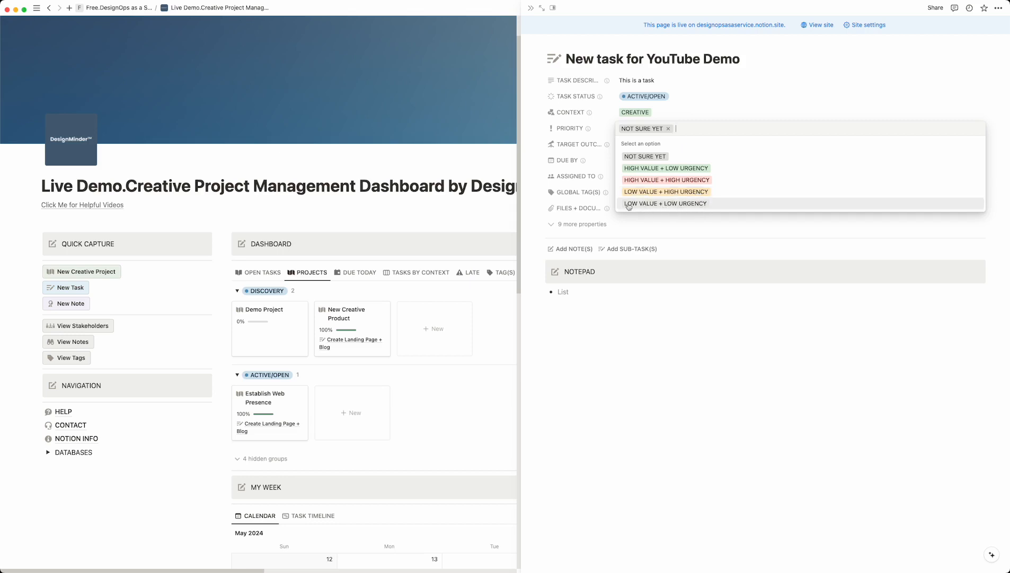
click(688, 180)
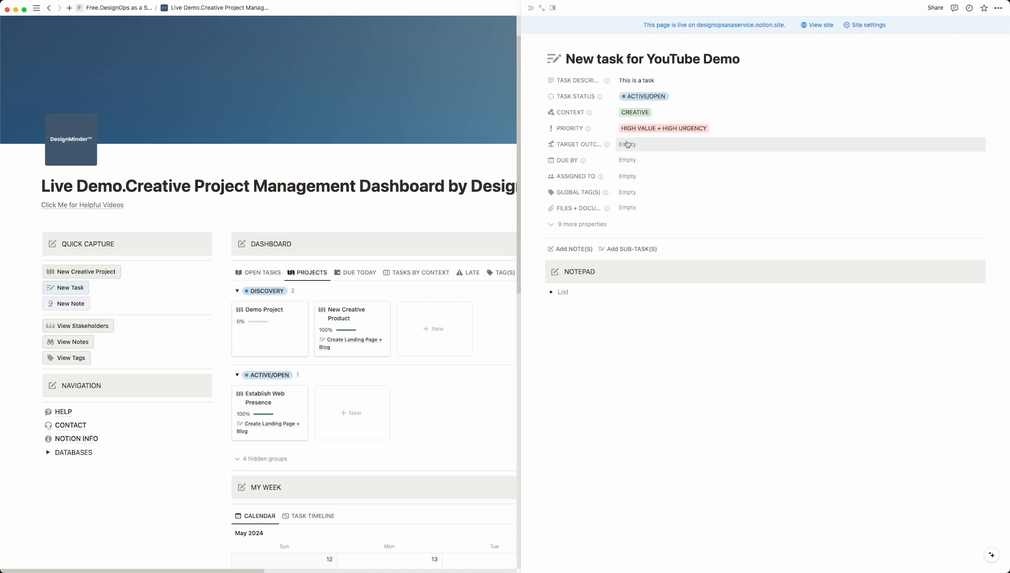
Link the task's target outcome to the existing page "Successfully launch DesignMinder™".
click(649, 145)
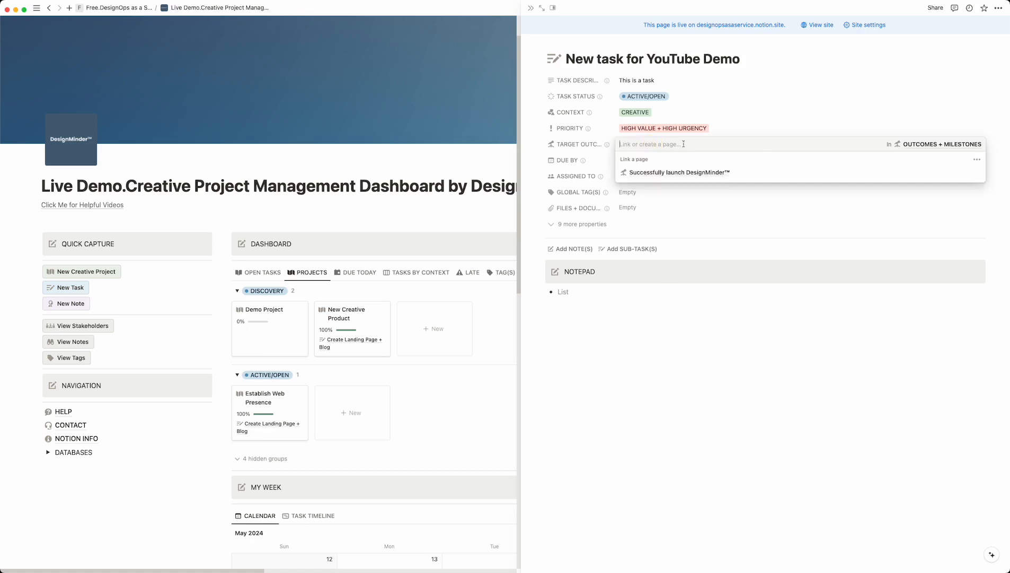
click(656, 174)
click(594, 161)
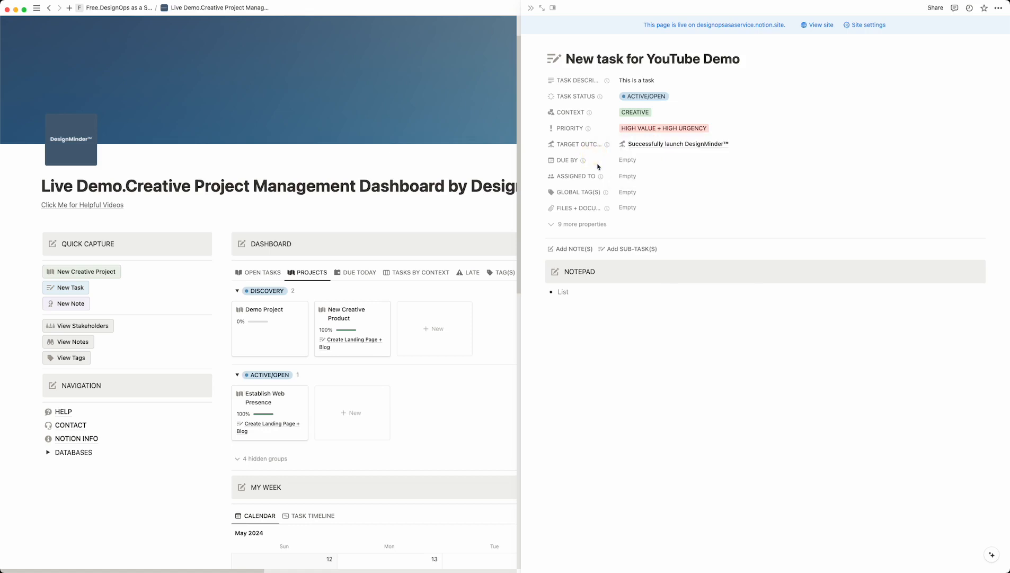
Set the task's due date to June 6, 2024.
click(639, 160)
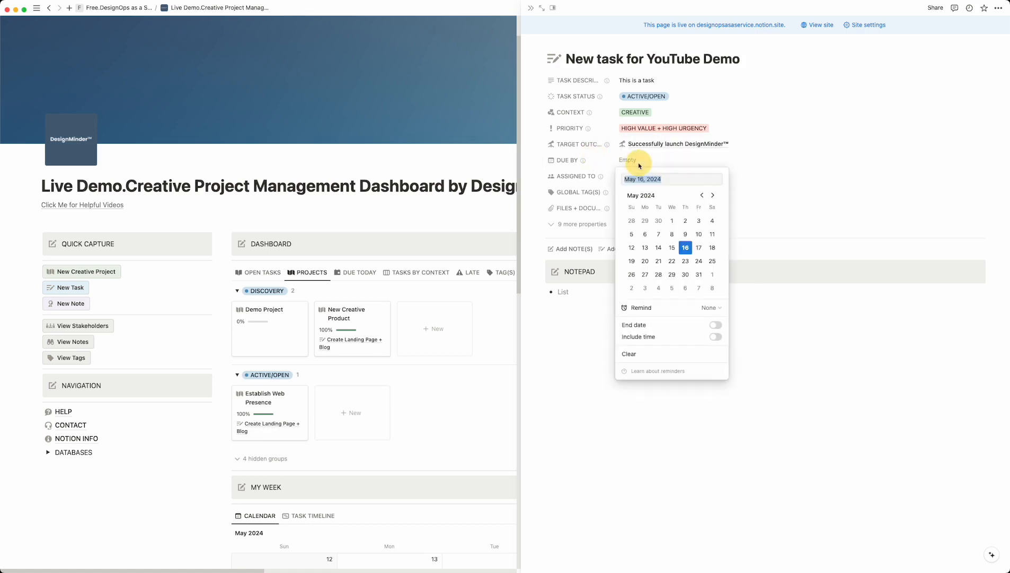
click(686, 290)
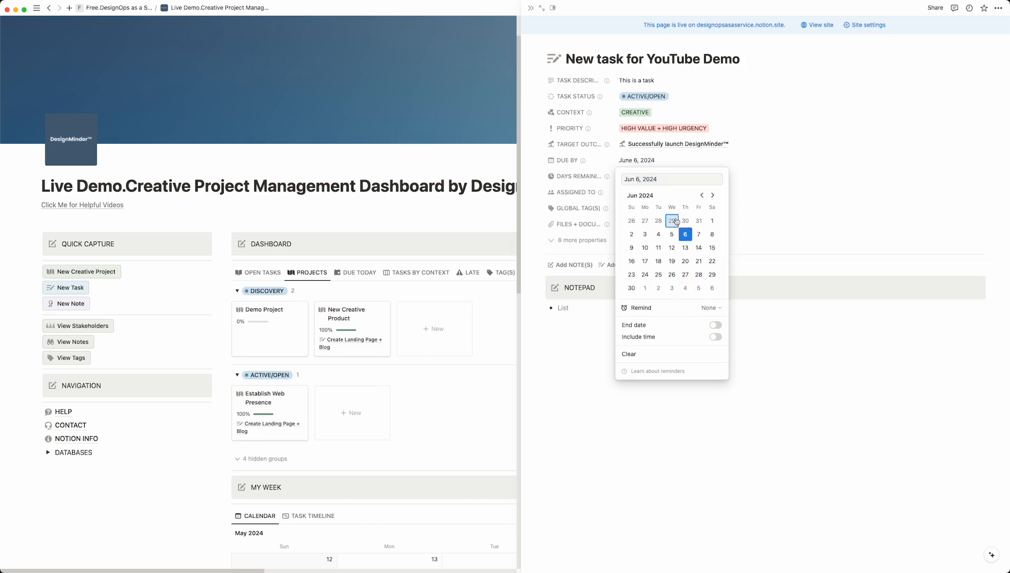
click(610, 185)
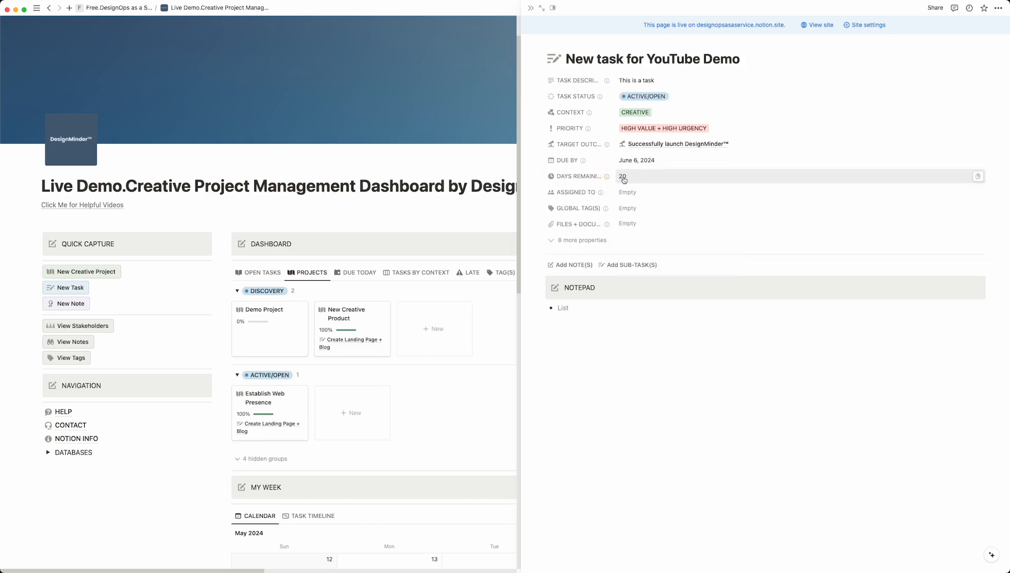
Set the task's due date to May 16, 2024.
click(636, 162)
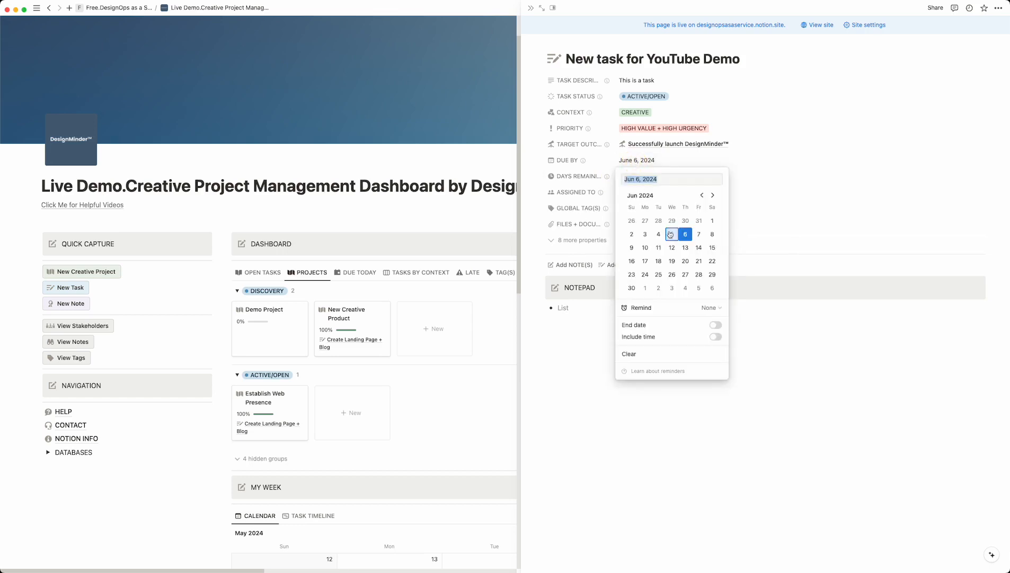
click(701, 196)
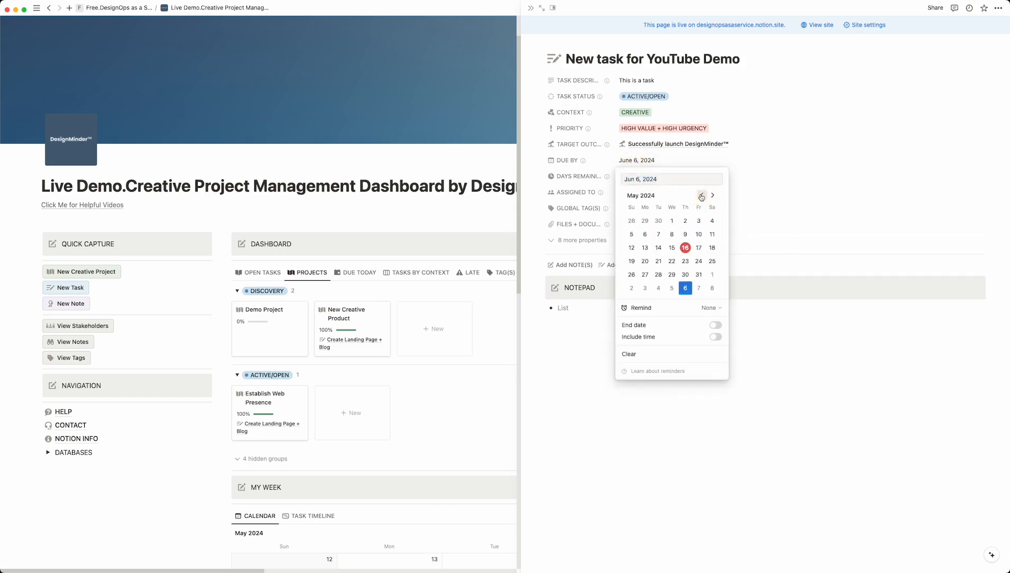
click(686, 248)
click(609, 172)
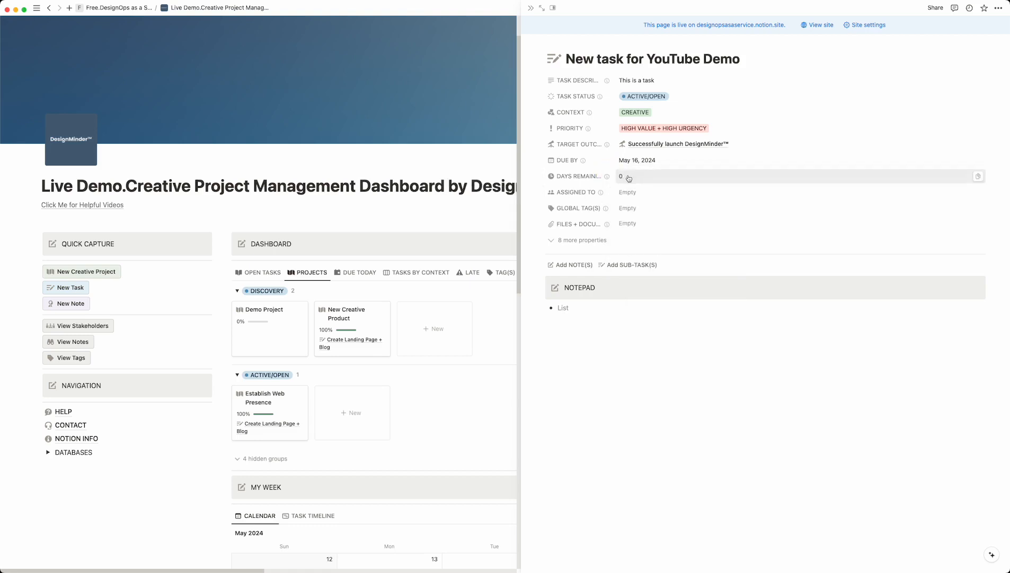
Assign the task to the workspace member offered in the people list.
click(628, 193)
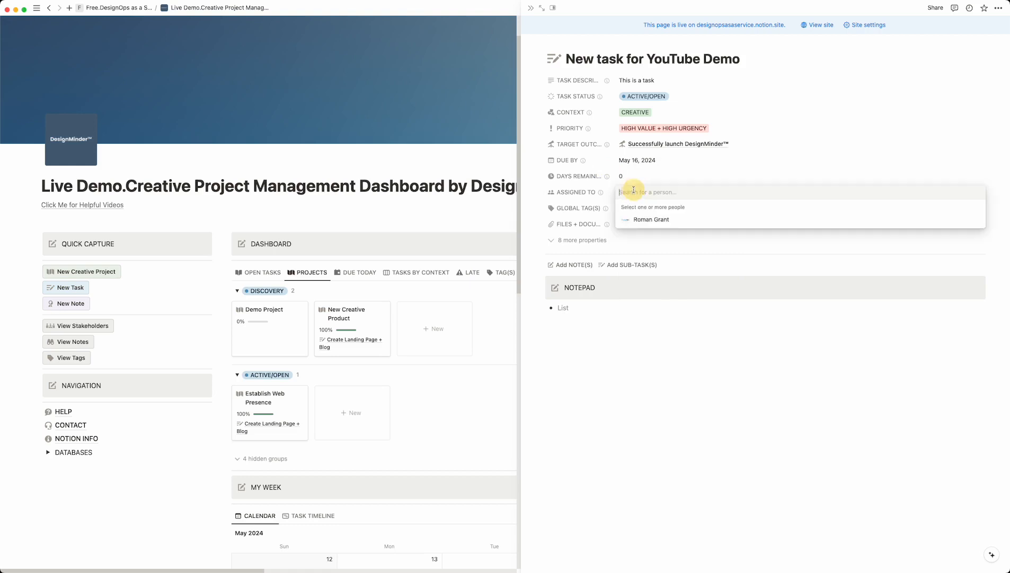
click(650, 220)
click(607, 198)
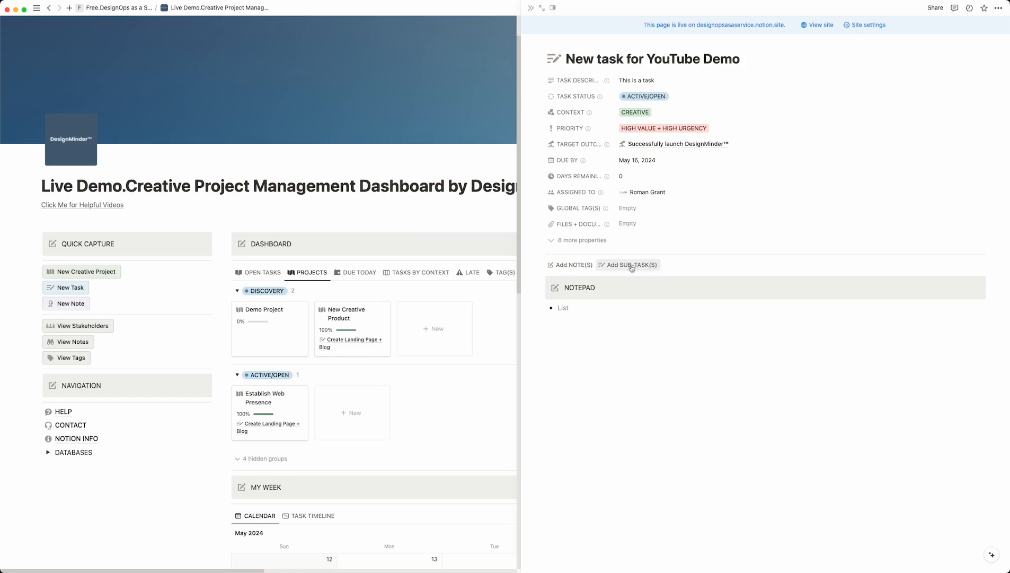
Write the bullet "Quick thought" in the task's notepad and close the task page.
click(591, 307)
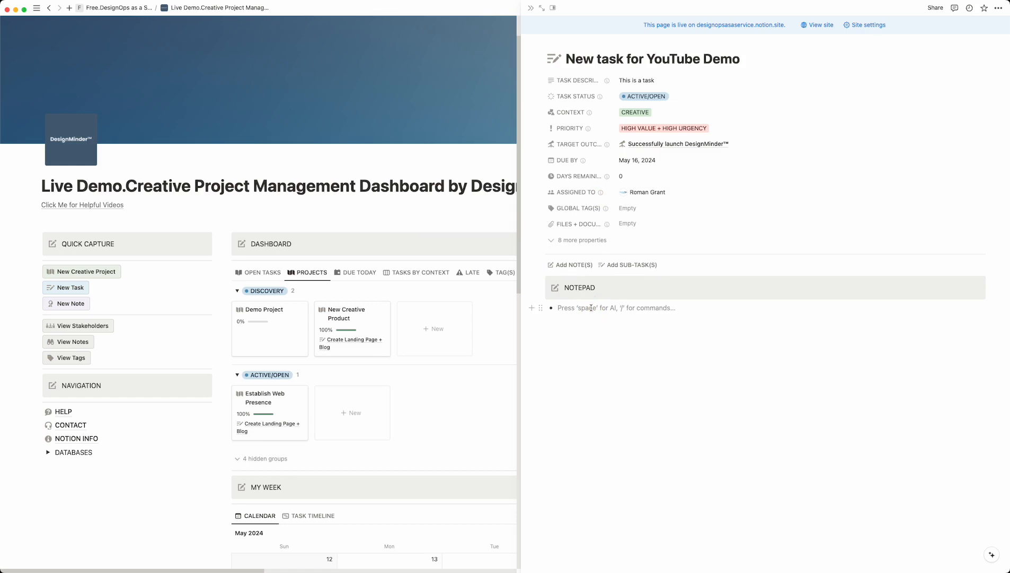
text(Q)
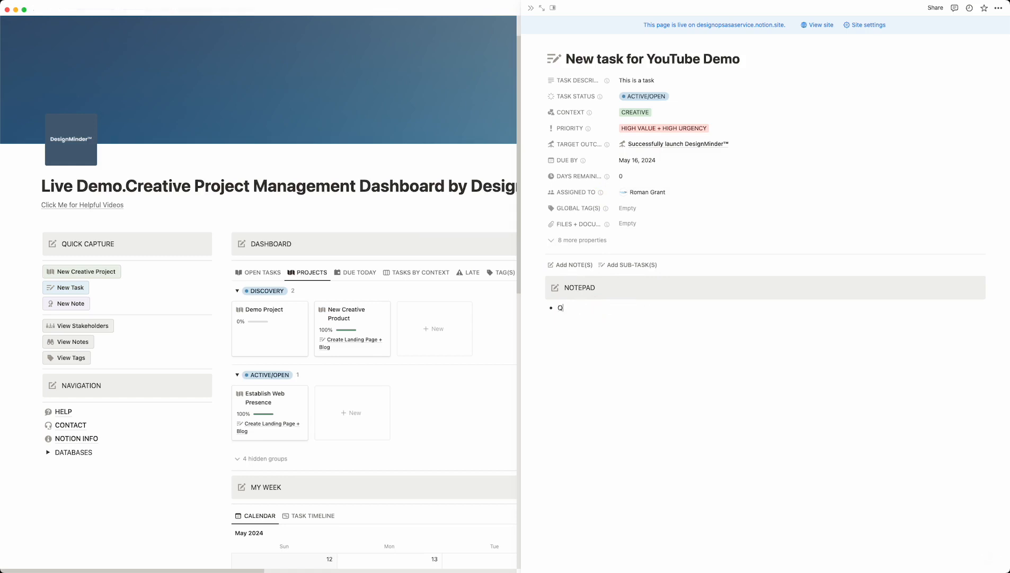
text(uick thought)
click(531, 8)
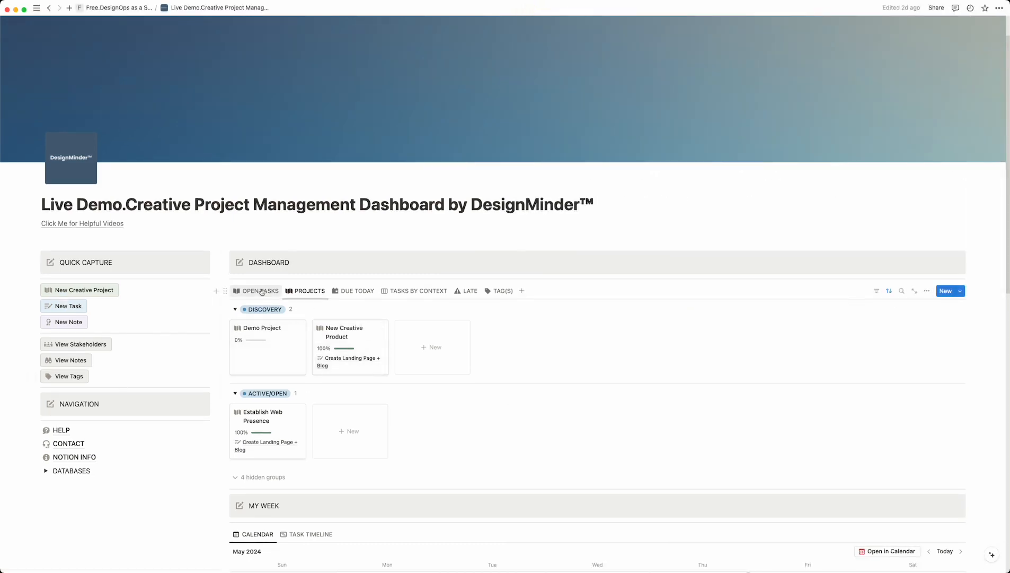
Reopen "New task for YouTube Demo" from the open tasks, add a new sub-task named "Write video description", and close the task page.
click(260, 292)
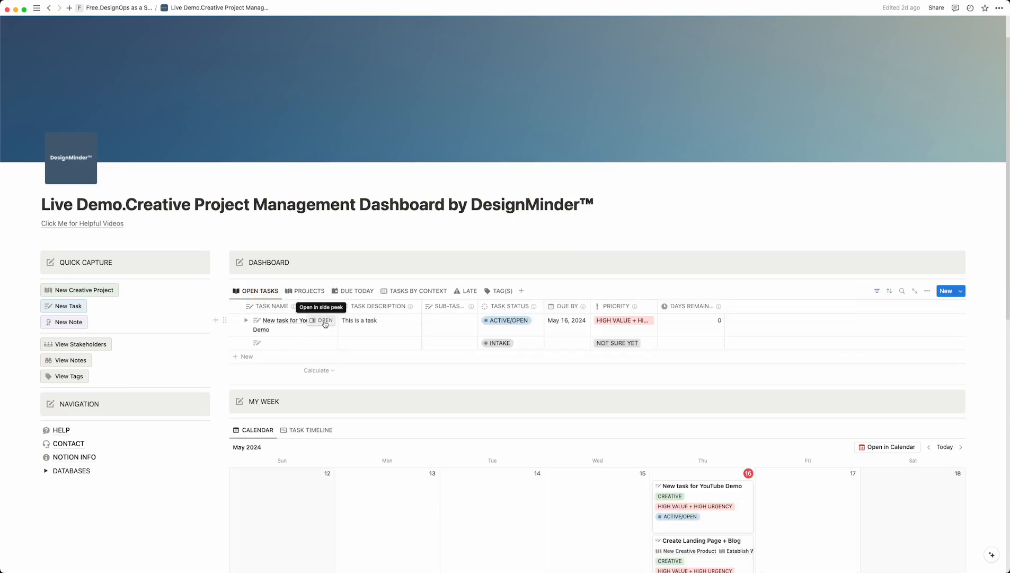
click(324, 321)
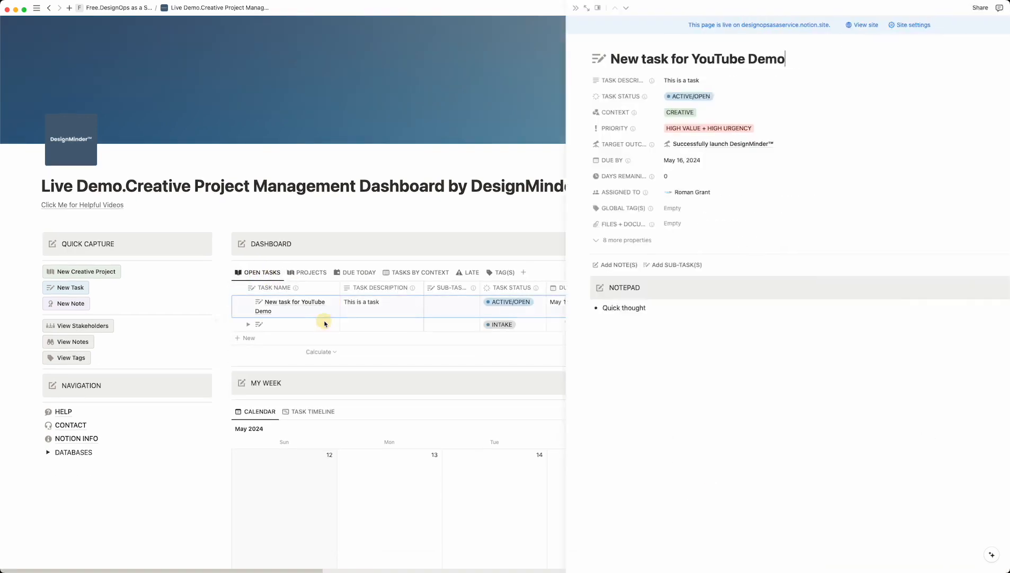
click(630, 266)
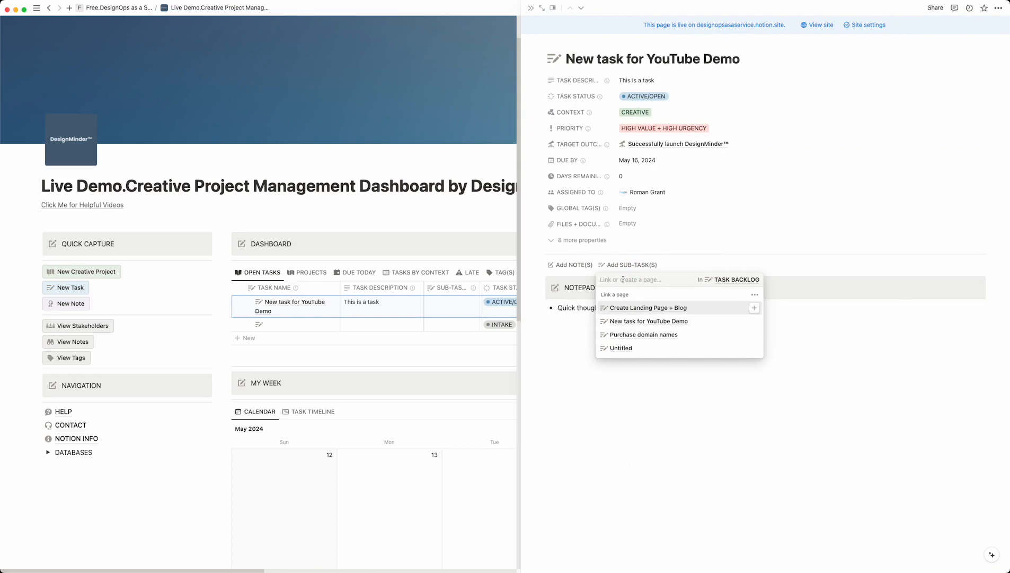
text(Write)
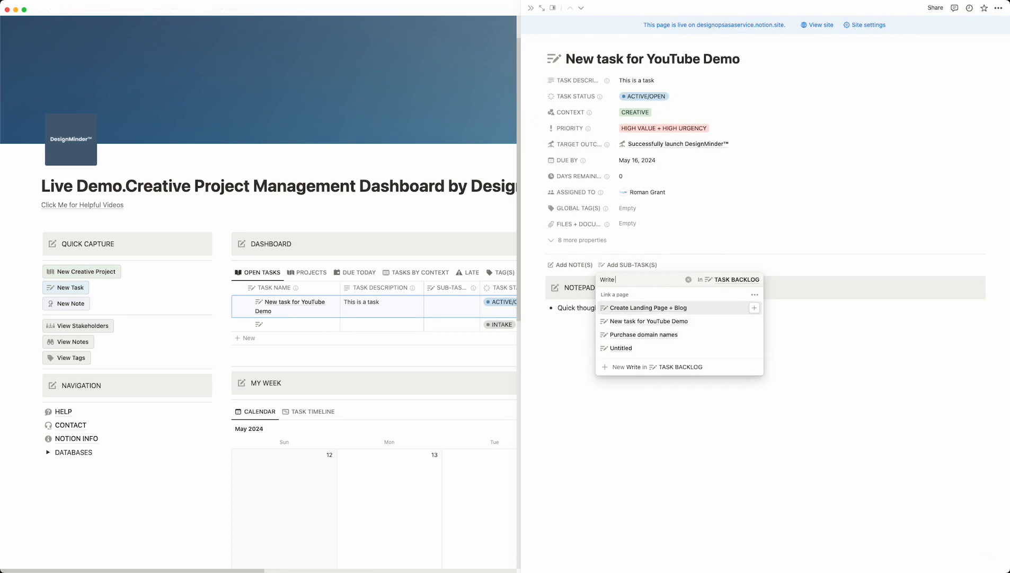
text( video desc)
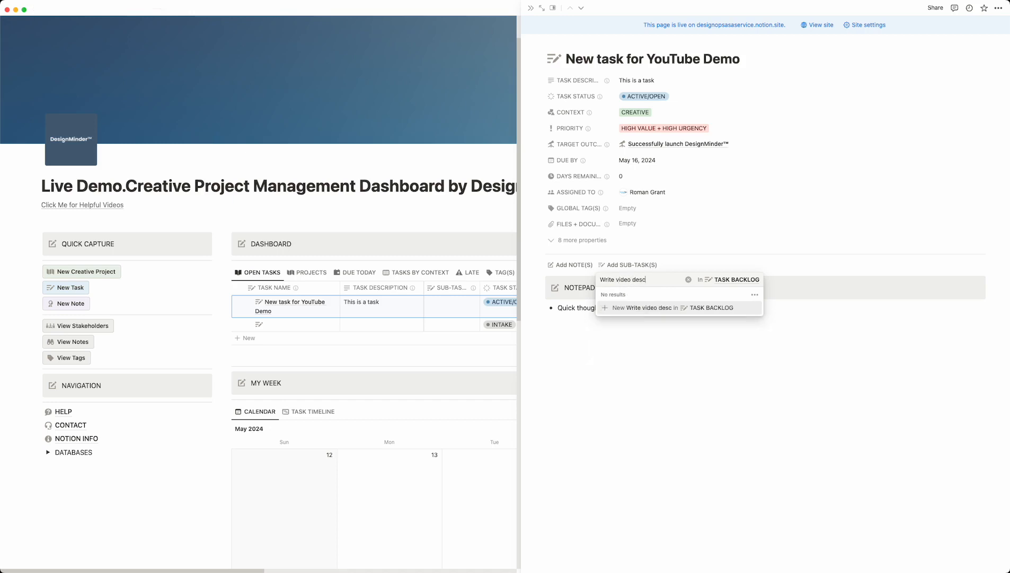
text(ription)
click(638, 308)
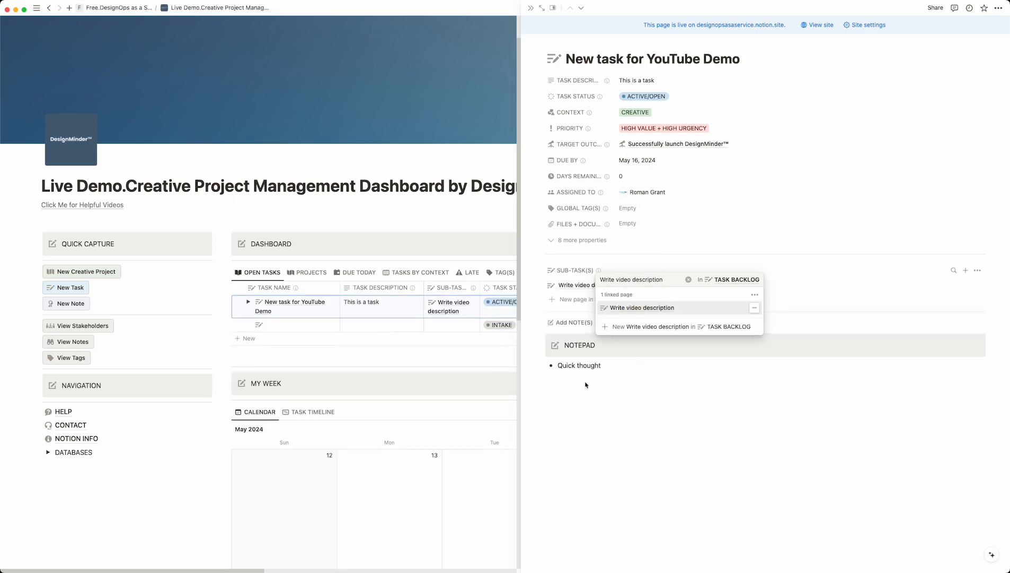
click(530, 9)
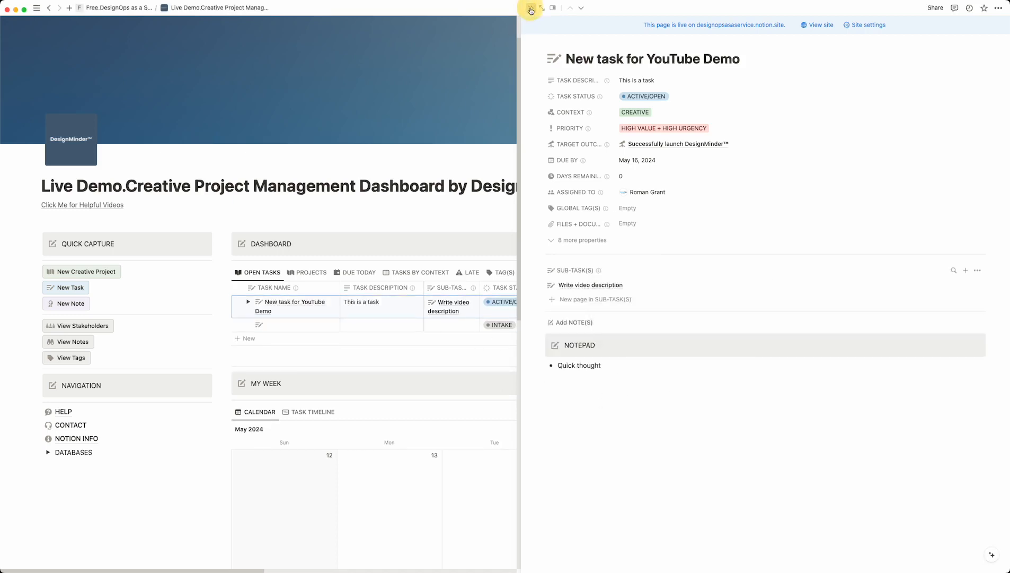
click(530, 9)
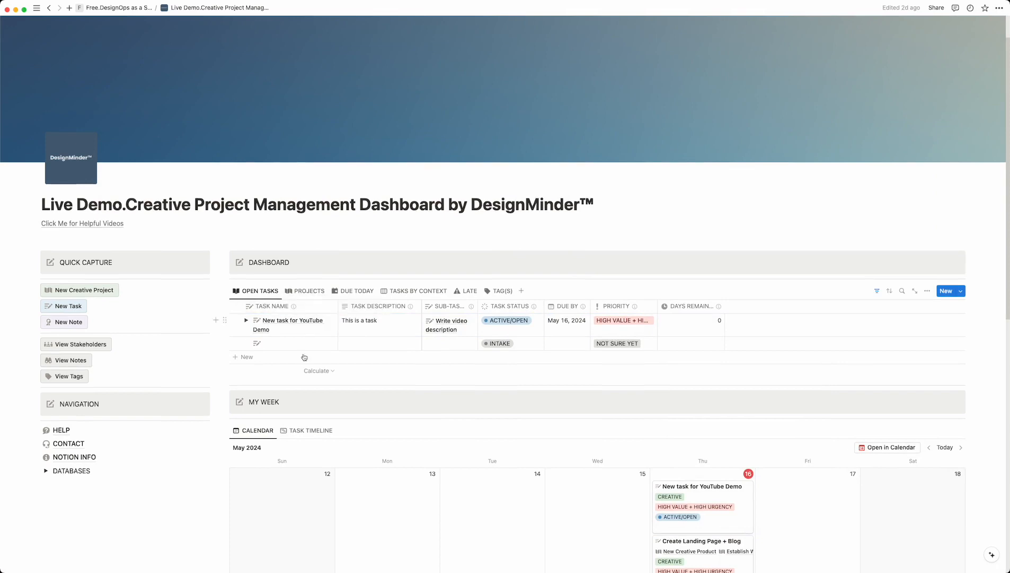
Open Demo Project and link the tasks "Create Landing Page + Blog" and "New task for YouTube Demo" as its project tasks.
click(308, 291)
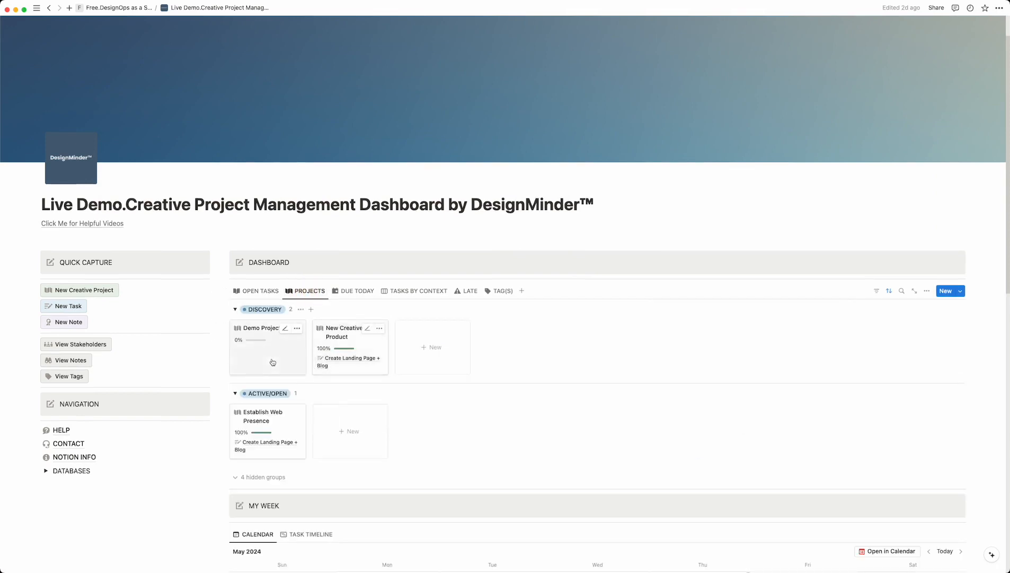
click(275, 358)
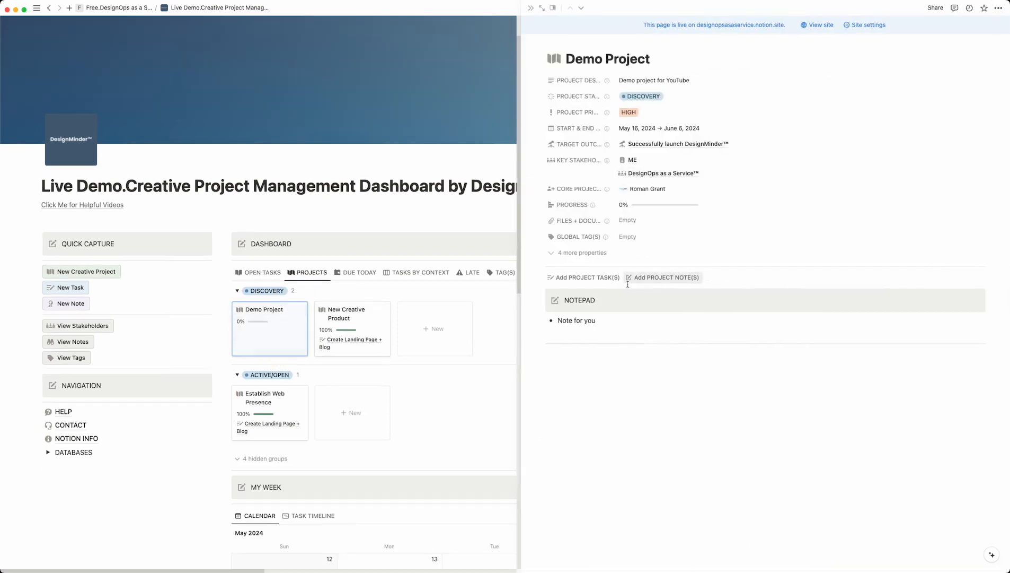
click(579, 281)
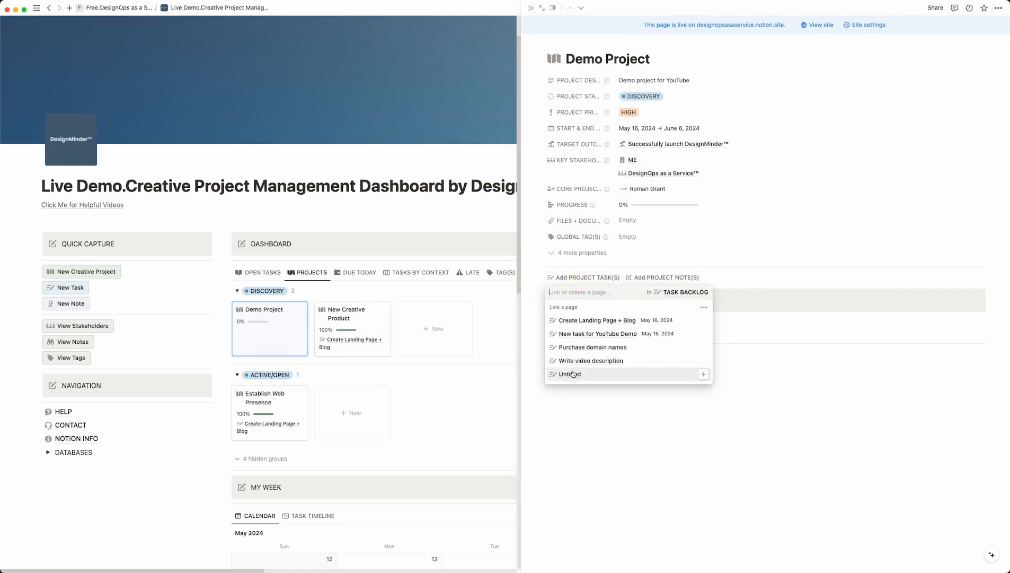
click(580, 322)
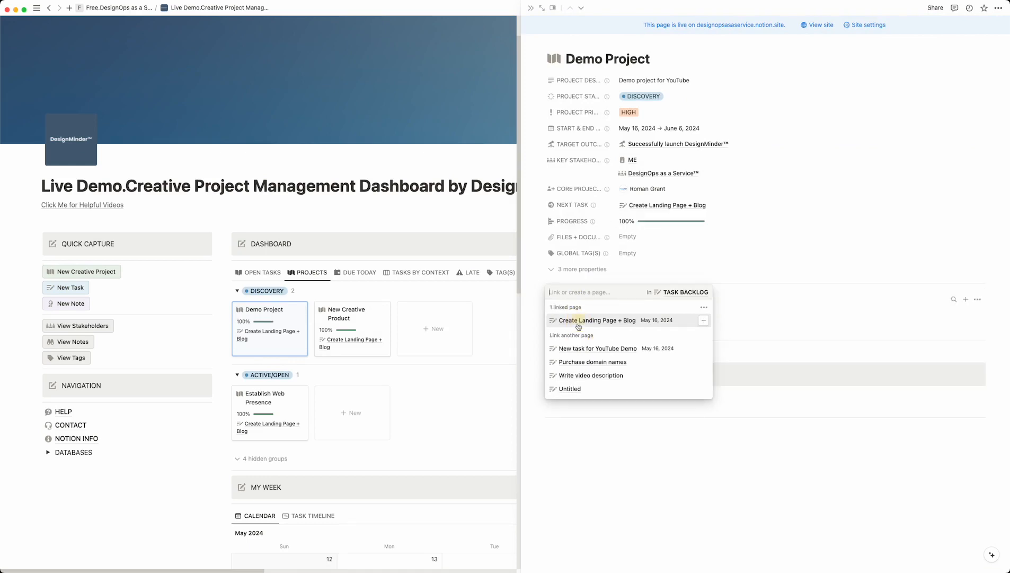
click(583, 349)
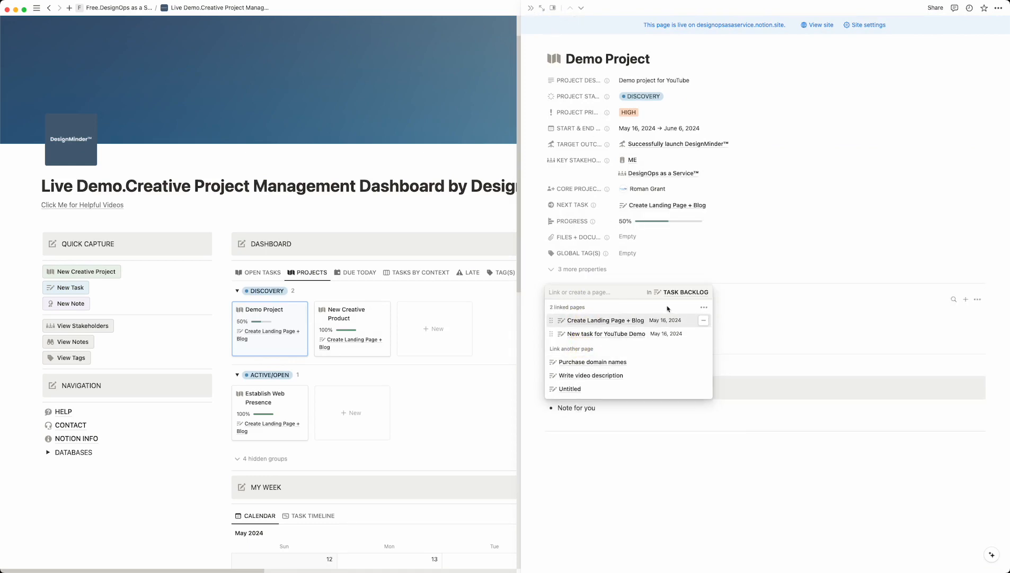
Unlink "Create Landing Page + Blog" and relink it after "New task for YouTube Demo" in the project tasks, and close the project page.
click(703, 320)
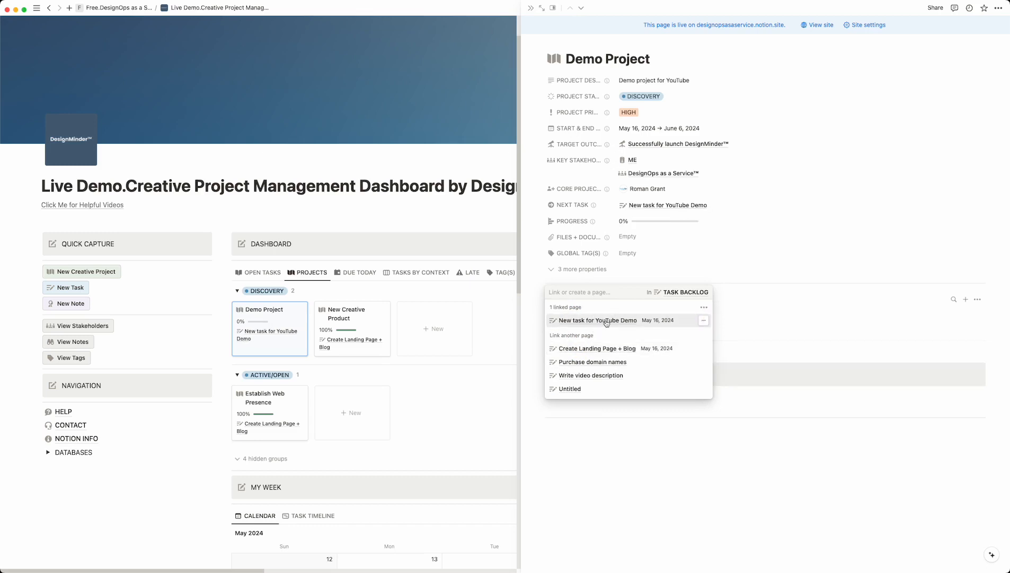
click(589, 347)
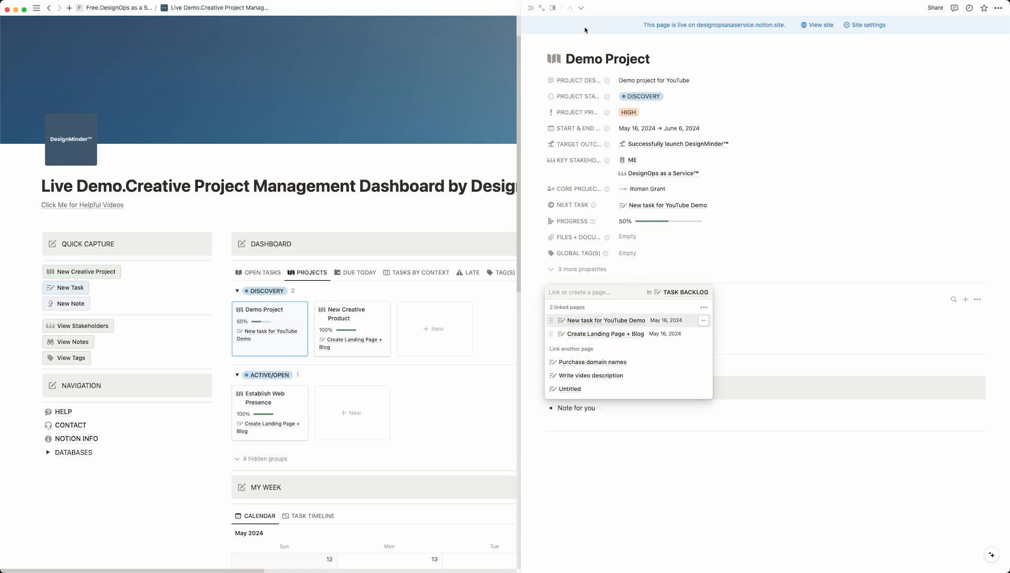
click(531, 9)
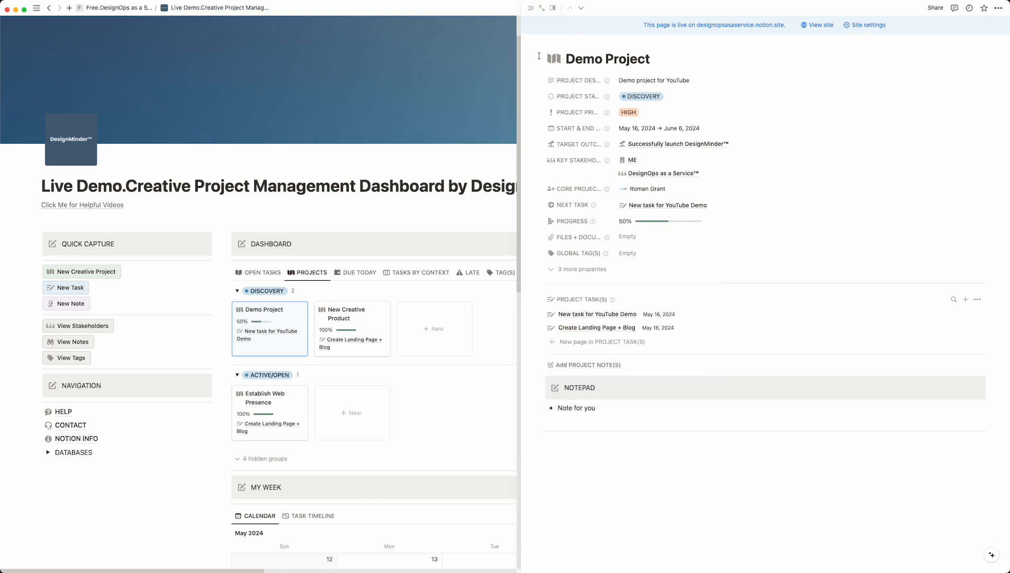
click(530, 9)
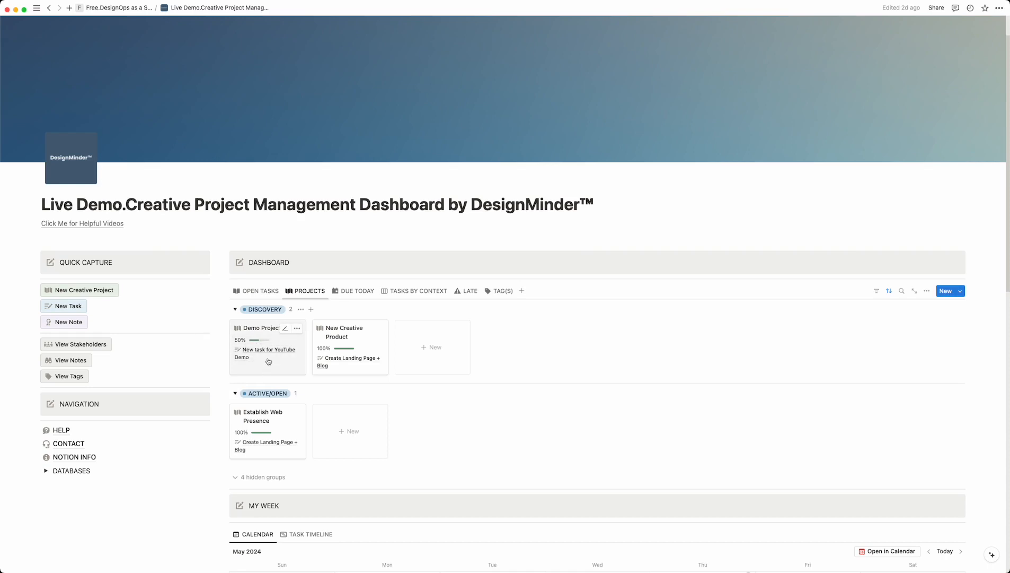
In the open tasks, set the "Write video description" sub-task's due date to May 17, 2024 and its priority to HIGH VALUE + LOW URGENCY.
click(265, 290)
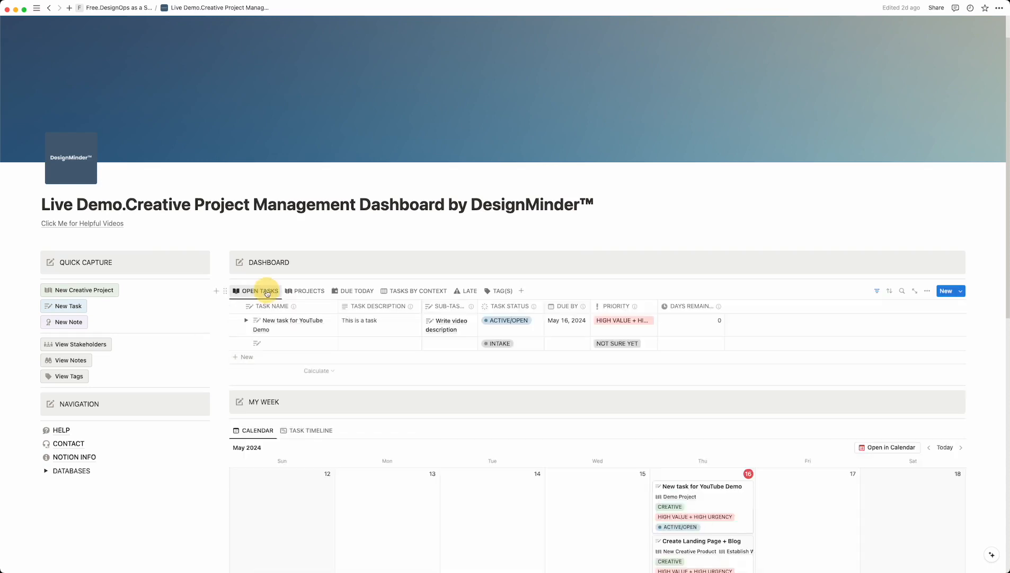
click(246, 321)
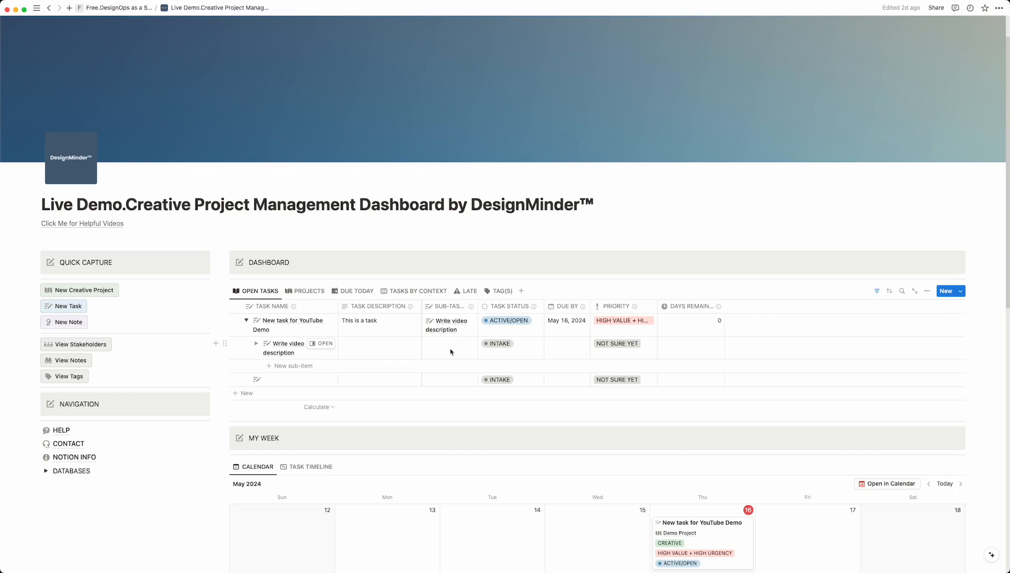
click(564, 349)
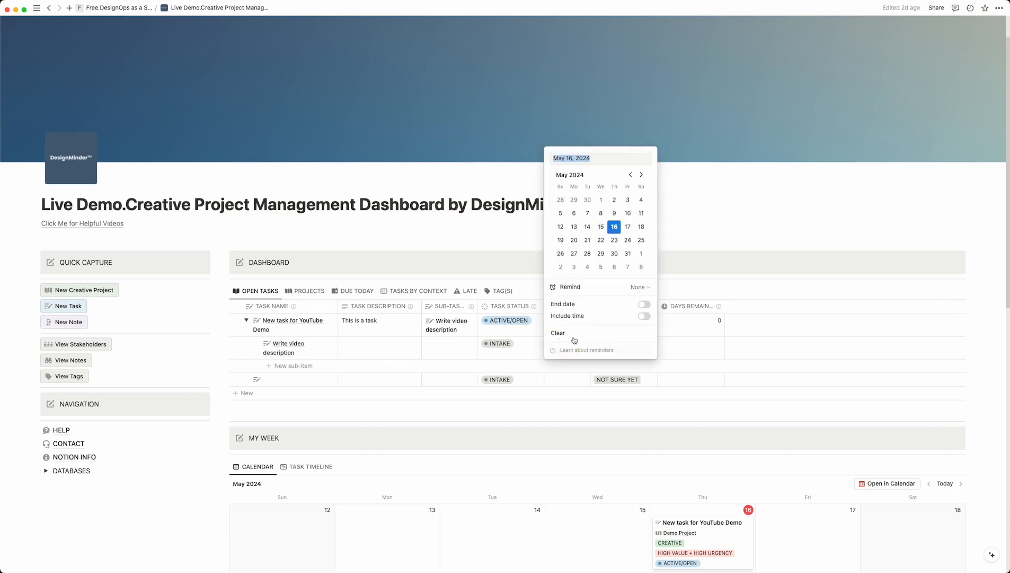
click(629, 227)
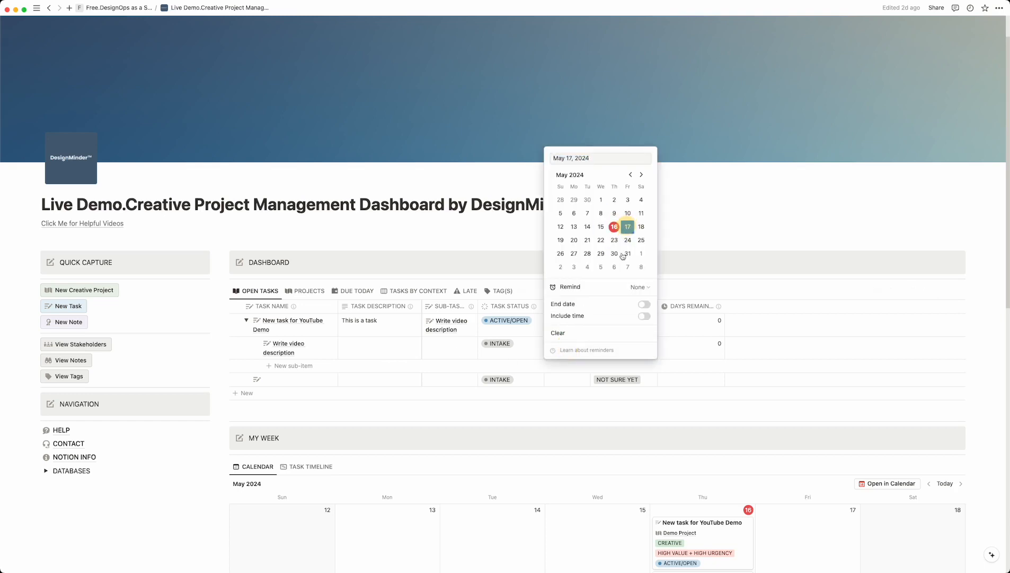
click(711, 350)
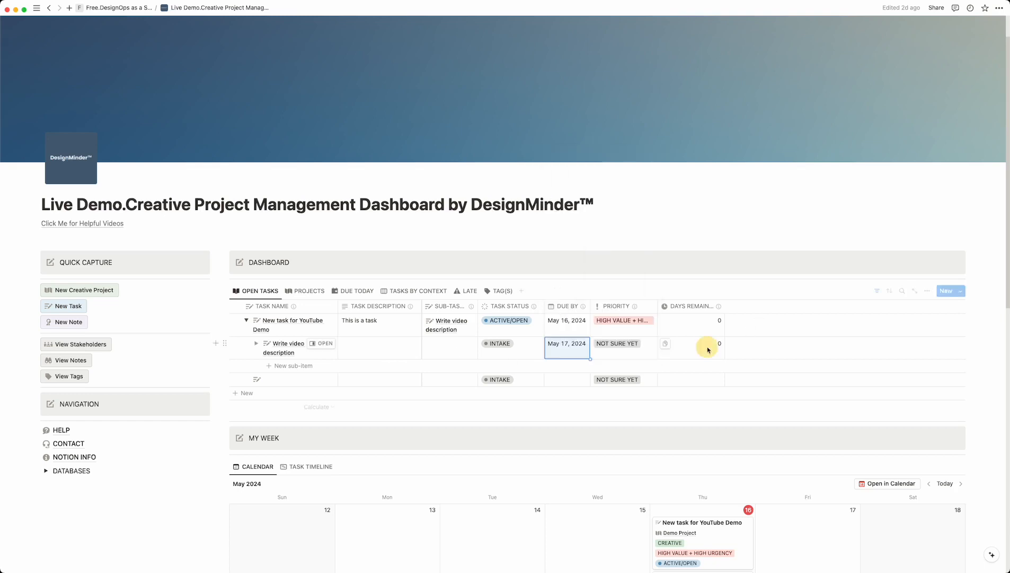
click(632, 348)
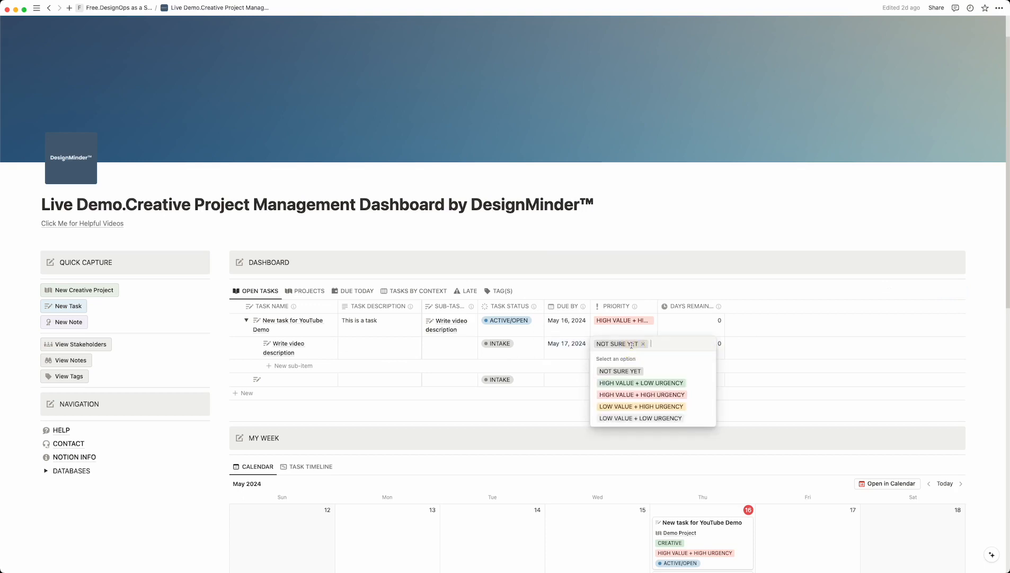
click(635, 383)
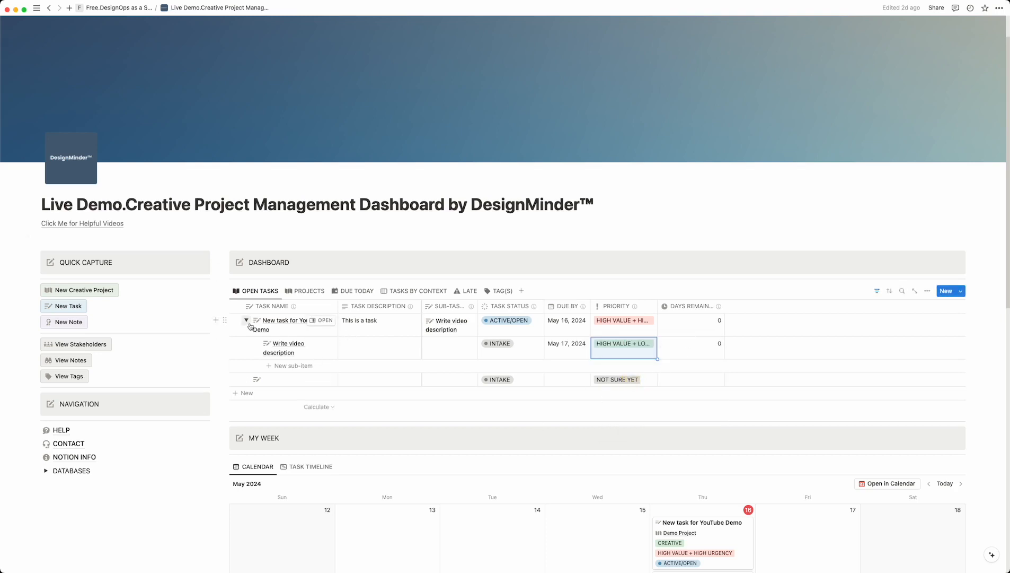